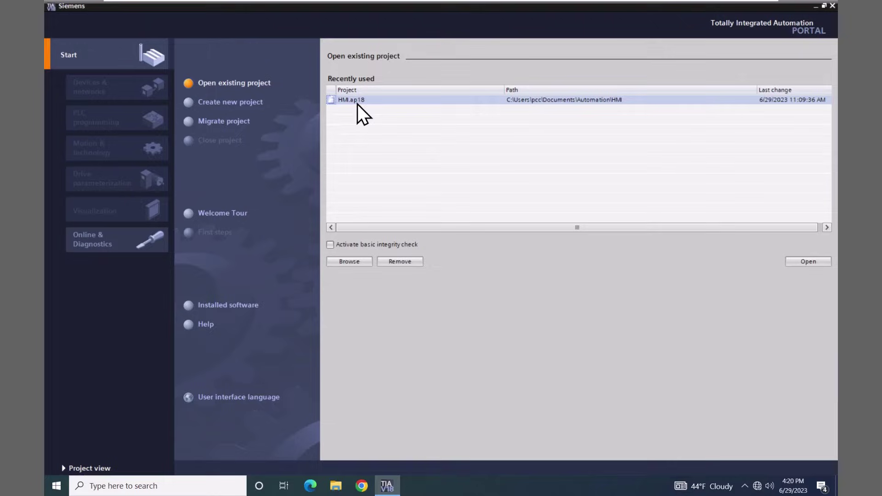
# Open the recent HMI.ap18 project and switch to the project view
pyautogui.click(818, 263)
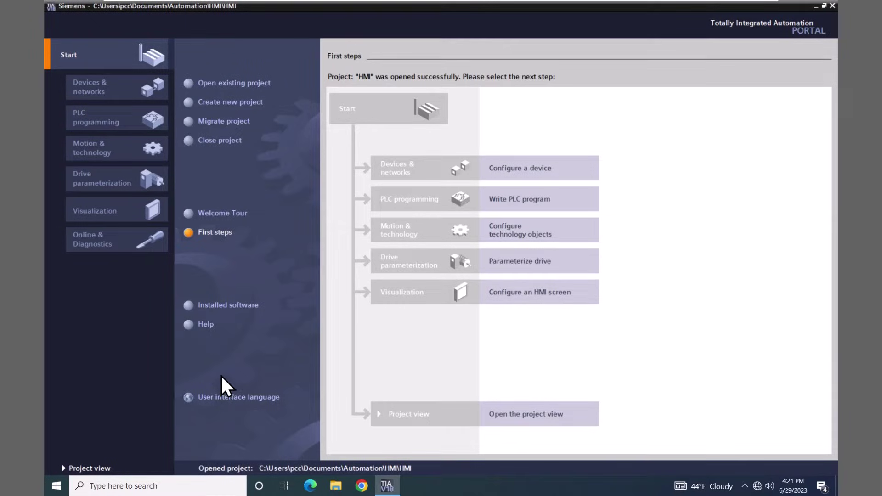
pyautogui.click(89, 468)
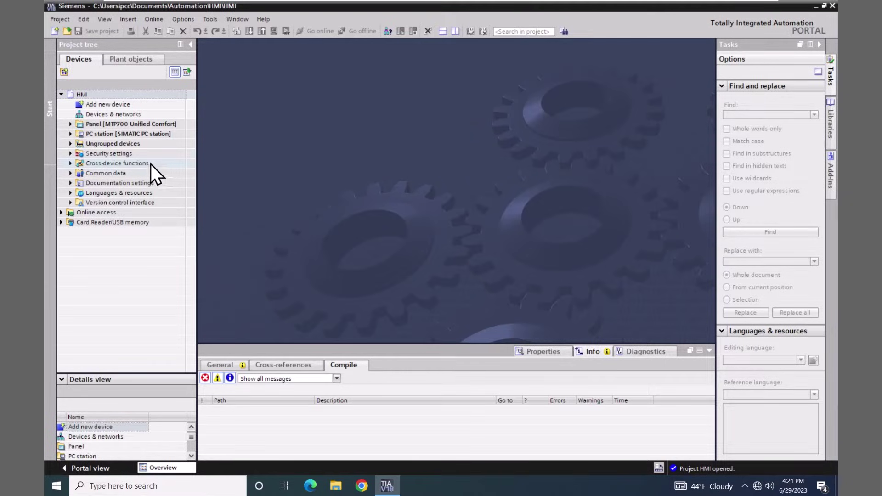
# In Security settings > Users and roles, add a new local user named Admin
pyautogui.click(69, 153)
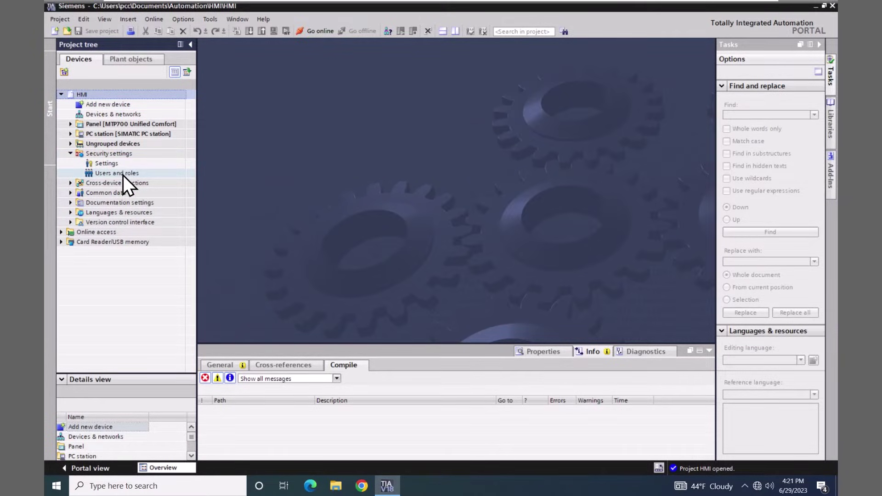
pyautogui.doubleClick(84, 173)
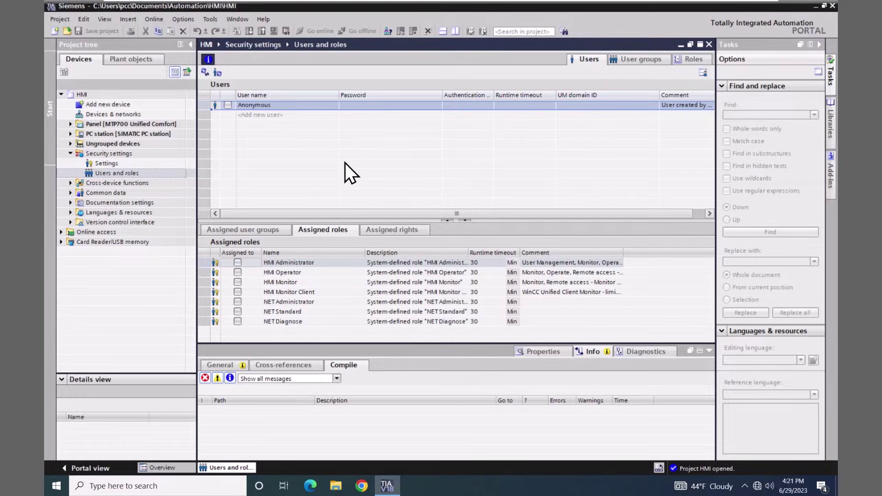
pyautogui.click(266, 116)
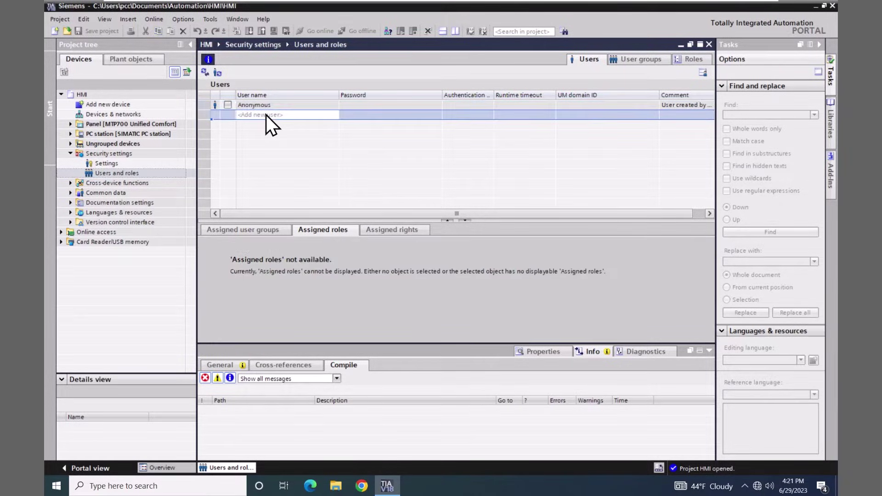
pyautogui.click(266, 115)
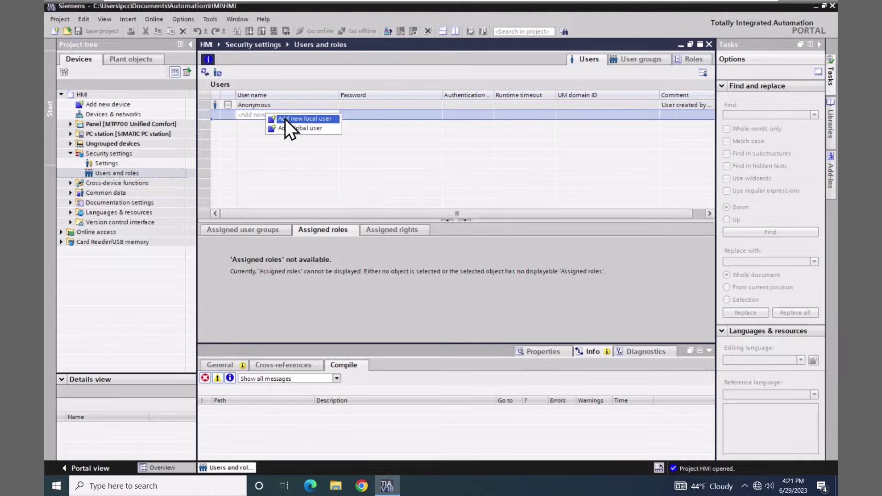
pyautogui.click(316, 119)
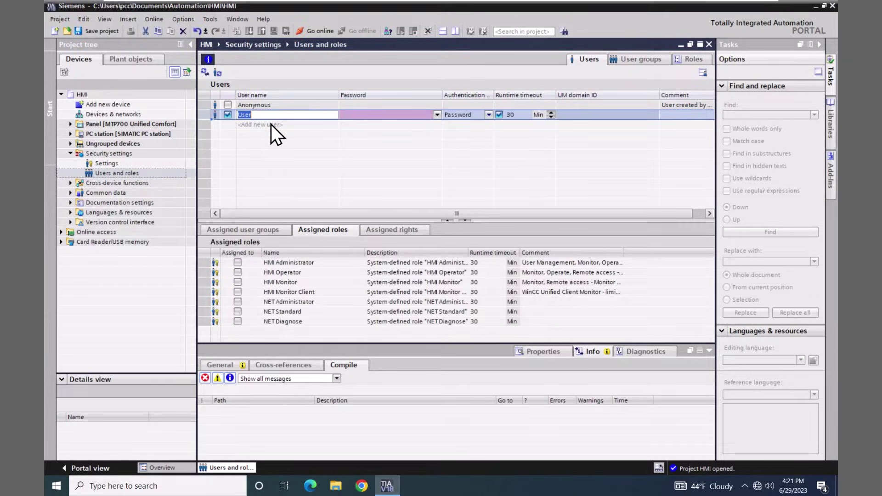
pyautogui.write('Admin')
# Enter the Admin user's password, confirm it, and accept with the check mark
pyautogui.click(437, 113)
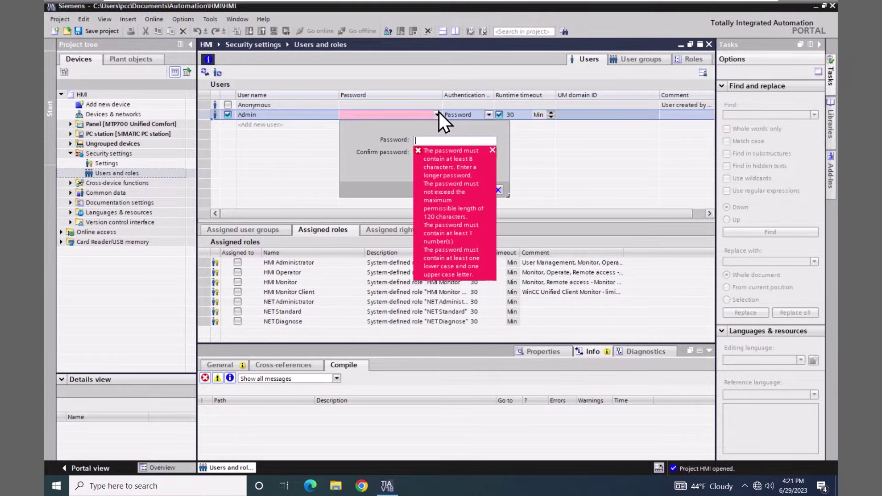
pyautogui.click(423, 140)
pyautogui.write('****')
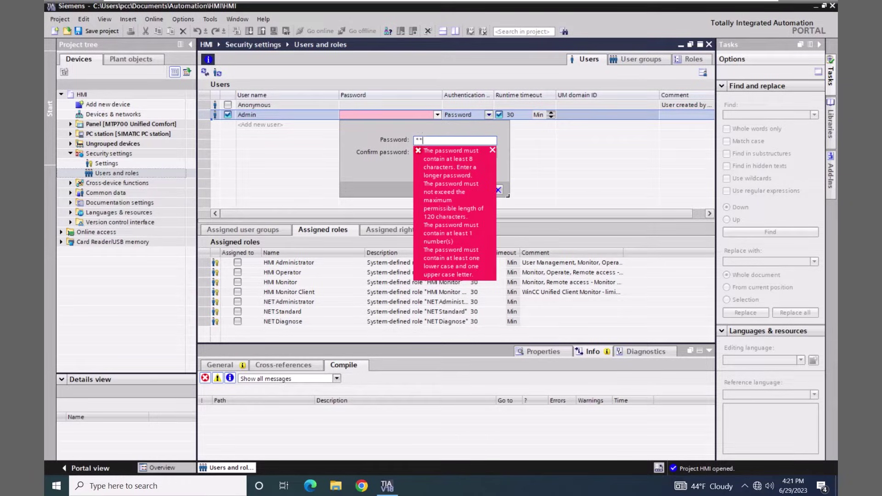
pyautogui.write('****')
pyautogui.click(493, 152)
pyautogui.click(429, 154)
pyautogui.write('****')
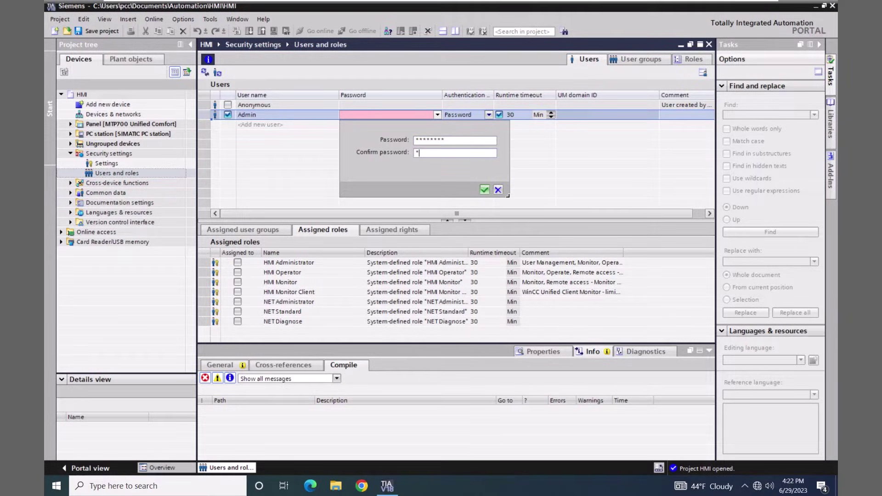
pyautogui.write('****')
pyautogui.click(484, 190)
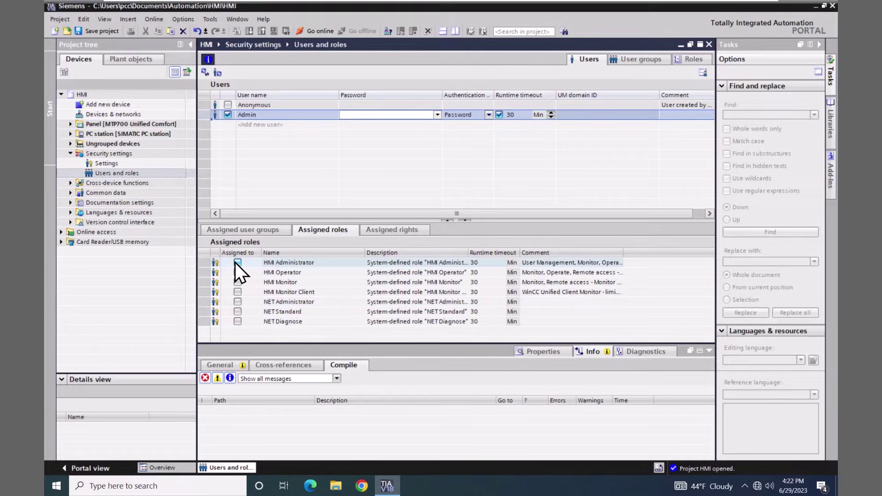
# Tick Assigned to for the HMI Administrator role on the Admin user
pyautogui.click(246, 264)
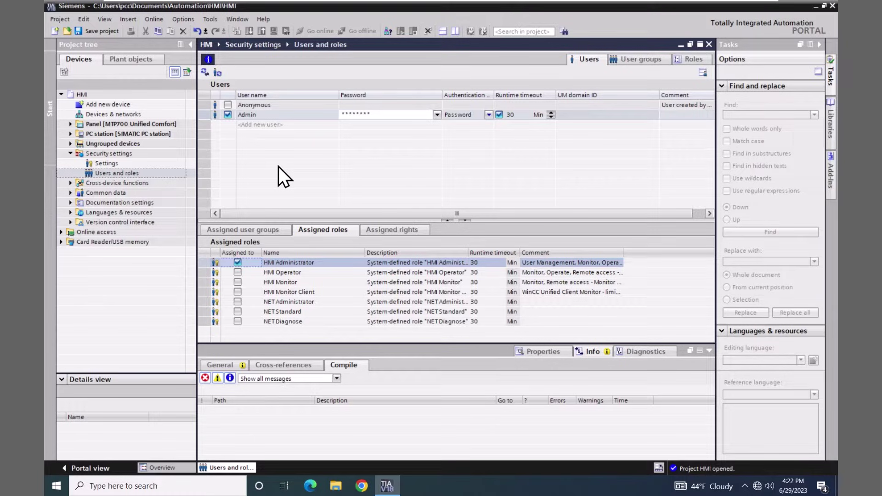
# Open Screen_1 under Panel [MTP700 Unified Comfort] > Screens in the screen editor
pyautogui.click(71, 124)
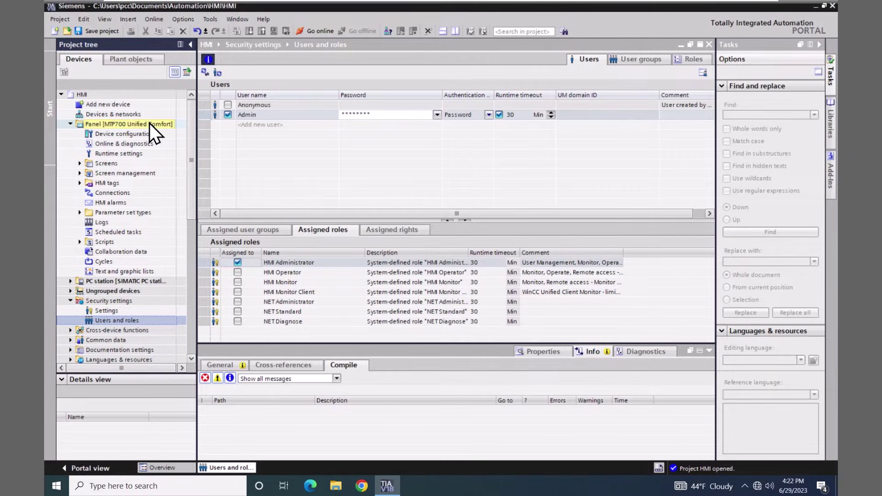
pyautogui.click(79, 163)
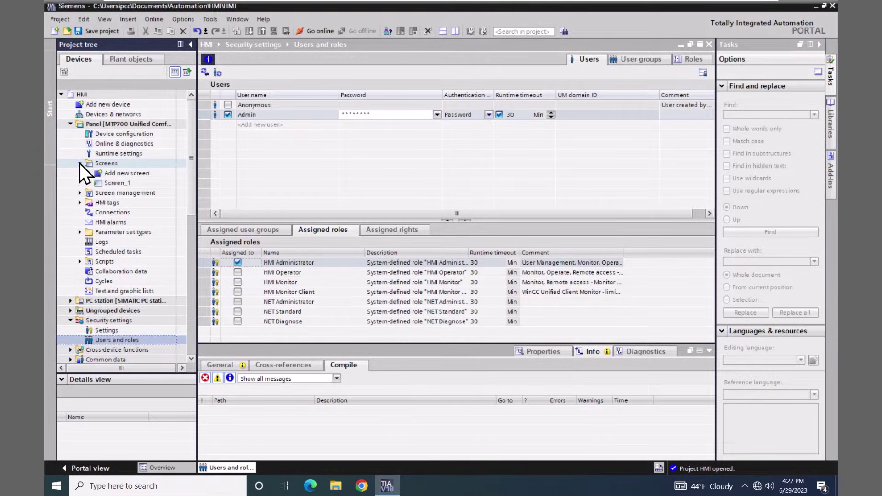
pyautogui.doubleClick(98, 183)
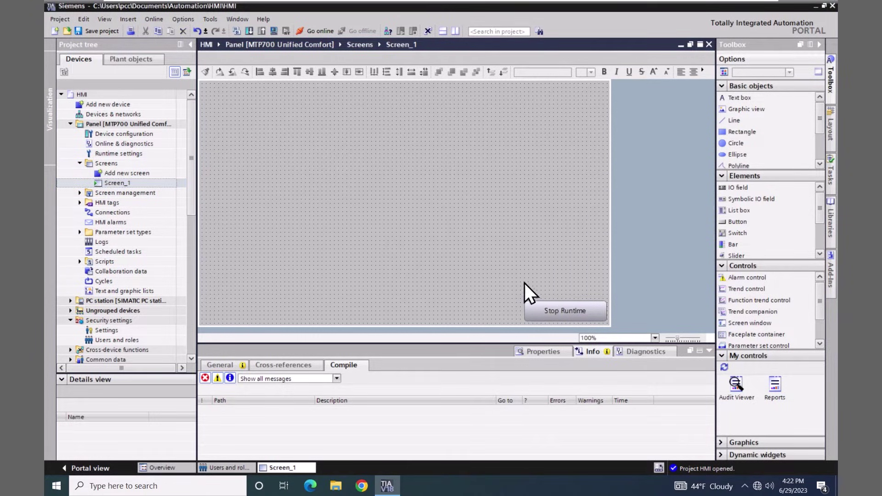
# Place a text box on Screen_1 reading 'Unified Video Series'
pyautogui.click(734, 98)
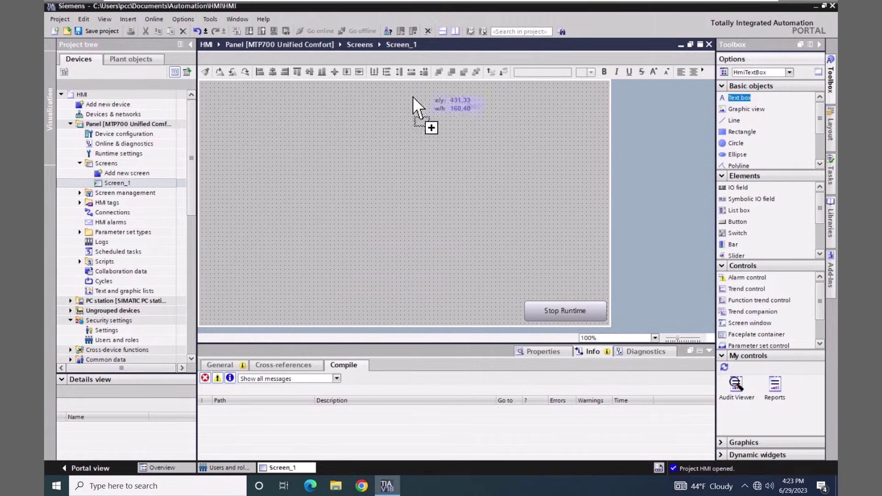
pyautogui.click(343, 112)
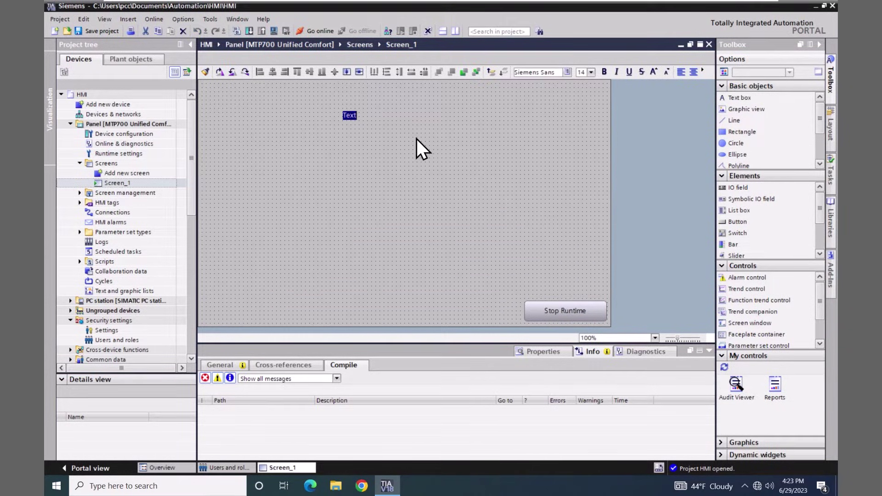
pyautogui.write('Un')
pyautogui.write('ified')
pyautogui.write(' Vieo')
pyautogui.press('BackSpace')
pyautogui.press('BackSpace')
pyautogui.write('d')
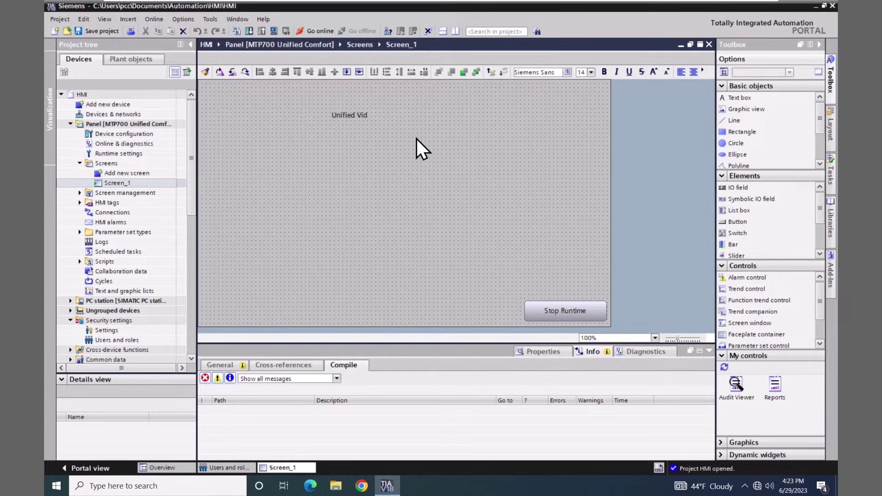
pyautogui.write('eo Series')
pyautogui.click(409, 145)
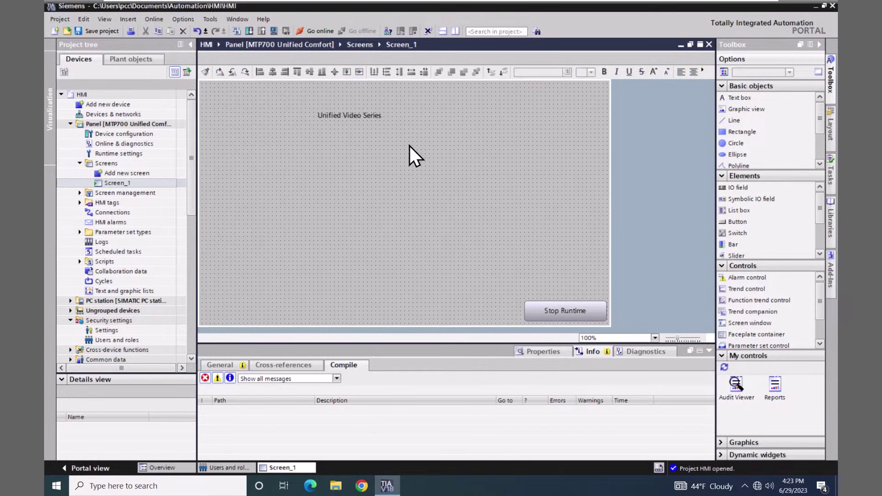
# Set the title's font size to 17, move it to the top, and centre it horizontally
pyautogui.click(346, 114)
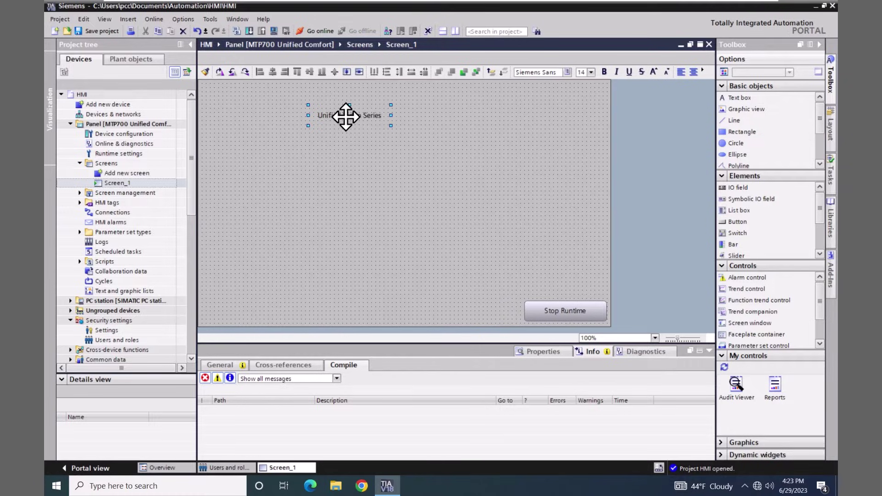
pyautogui.click(590, 73)
pyautogui.click(583, 133)
pyautogui.moveTo(390, 116); pyautogui.dragTo(454, 114)
pyautogui.moveTo(388, 114); pyautogui.dragTo(400, 97)
pyautogui.click(346, 72)
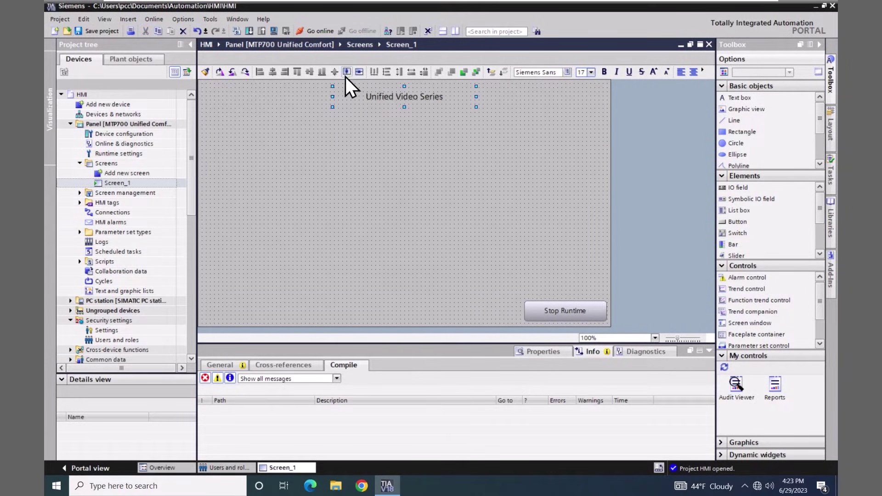
pyautogui.click(371, 313)
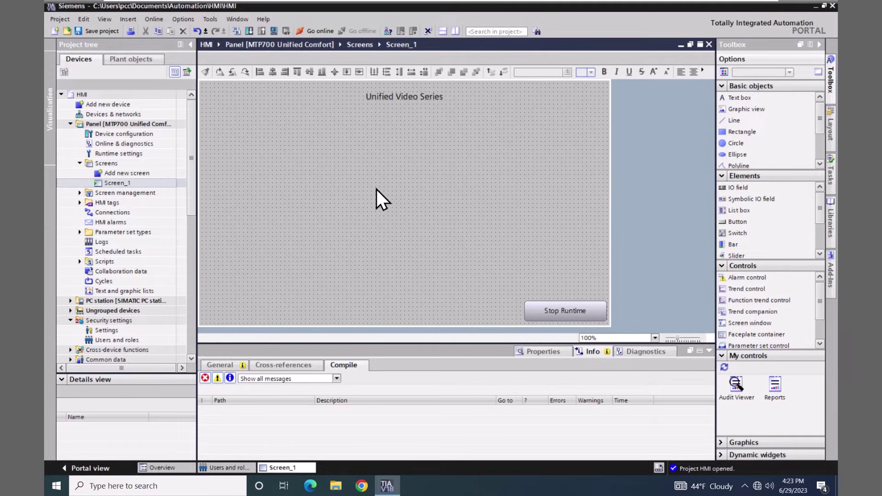
# Simulate the MTP700 panel, loading with 'Keep current user administration data in runtime' unchecked
pyautogui.click(84, 122)
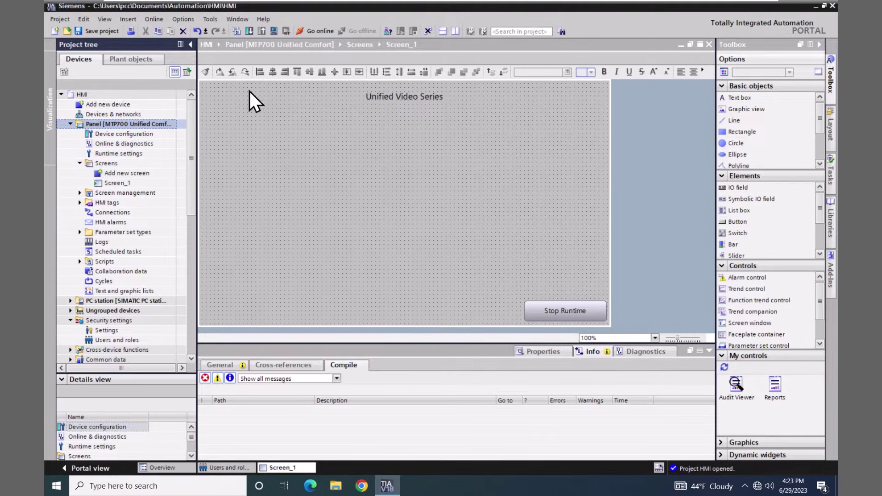
pyautogui.click(273, 30)
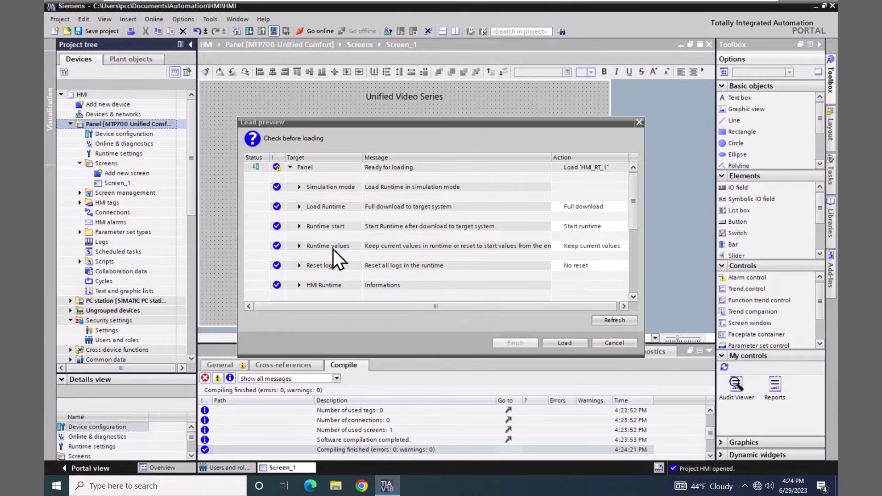
pyautogui.click(299, 246)
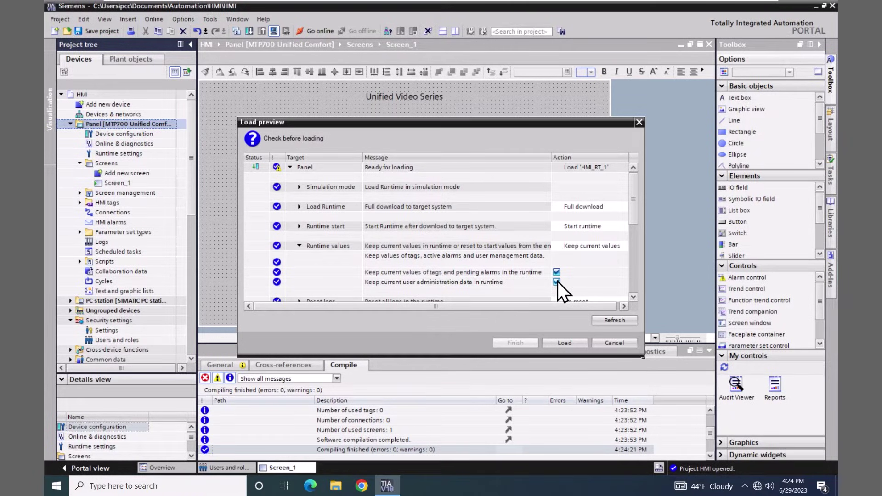
pyautogui.click(557, 281)
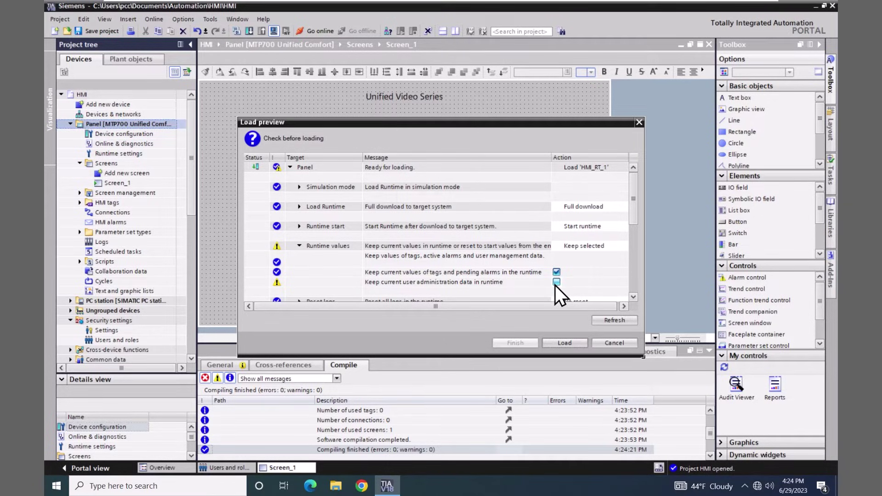
pyautogui.click(559, 344)
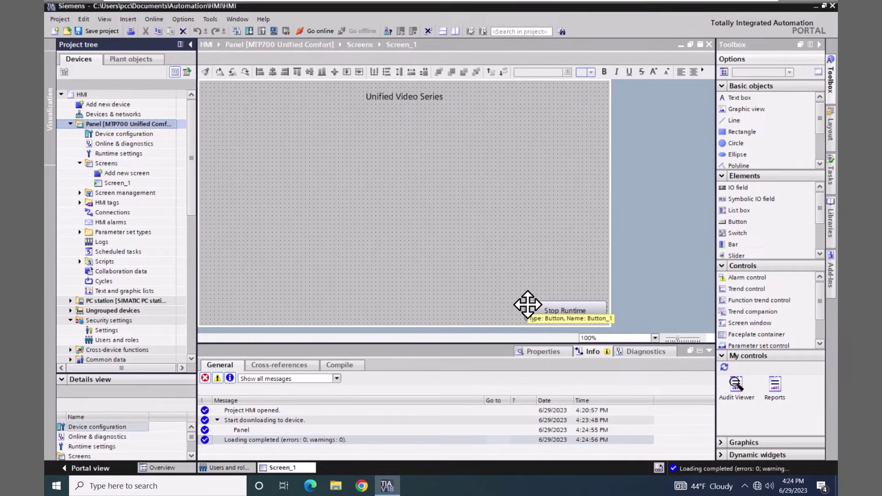
pyautogui.click(439, 252)
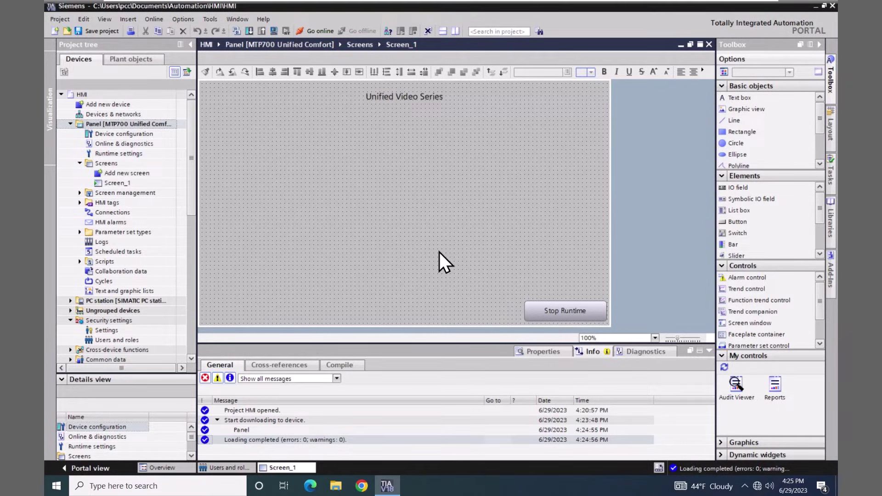
# Open the WinCC Unified RT bookmark in Chrome and sign in as Admin with the account password
pyautogui.click(361, 485)
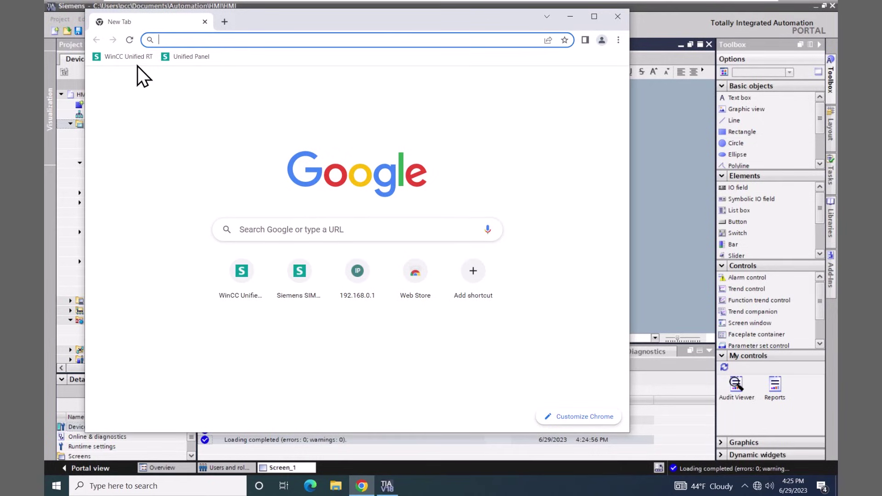
pyautogui.click(125, 58)
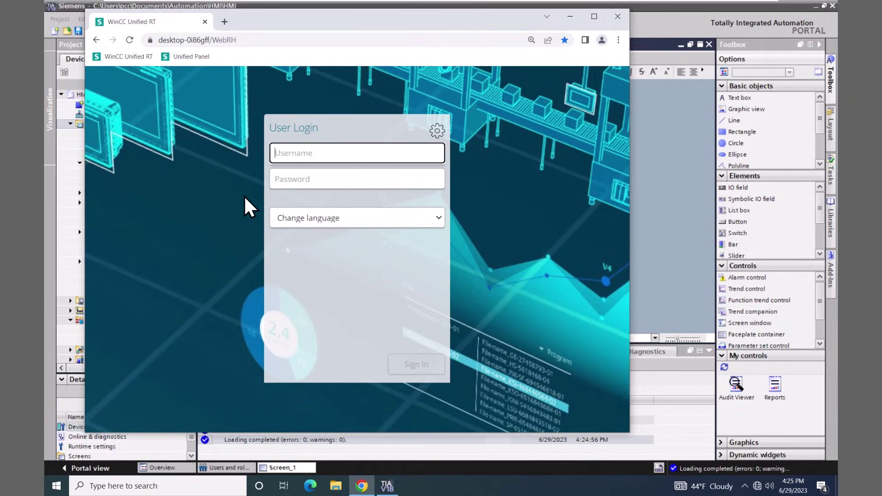
pyautogui.click(296, 153)
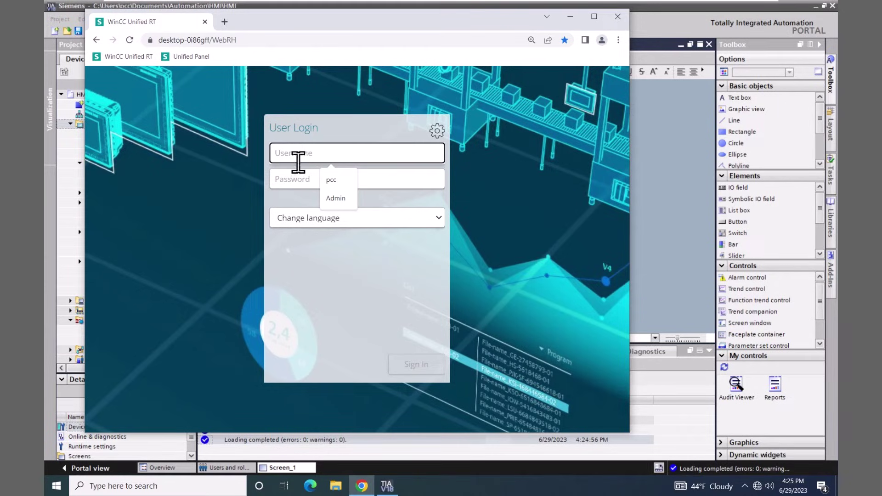
pyautogui.click(337, 200)
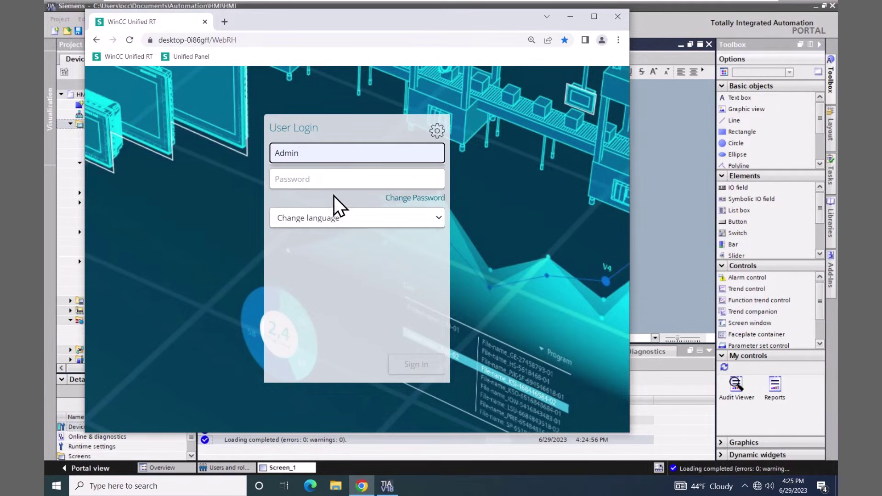
pyautogui.click(292, 182)
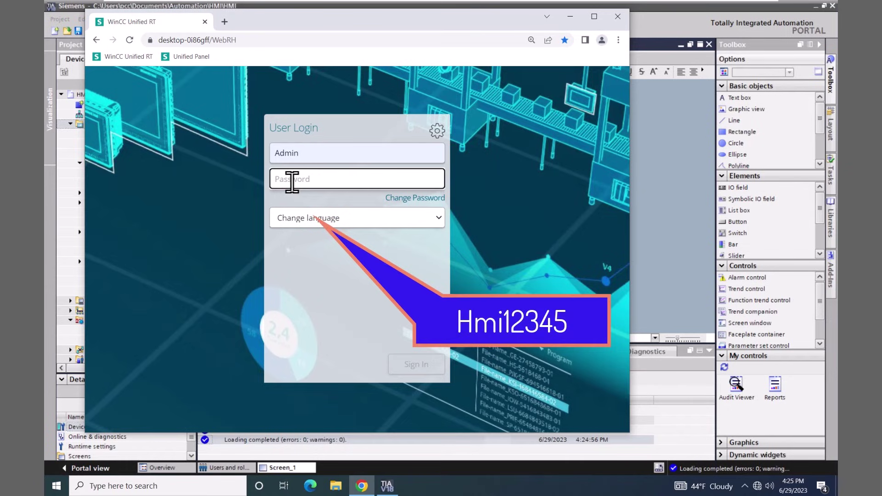
pyautogui.write('Hmi')
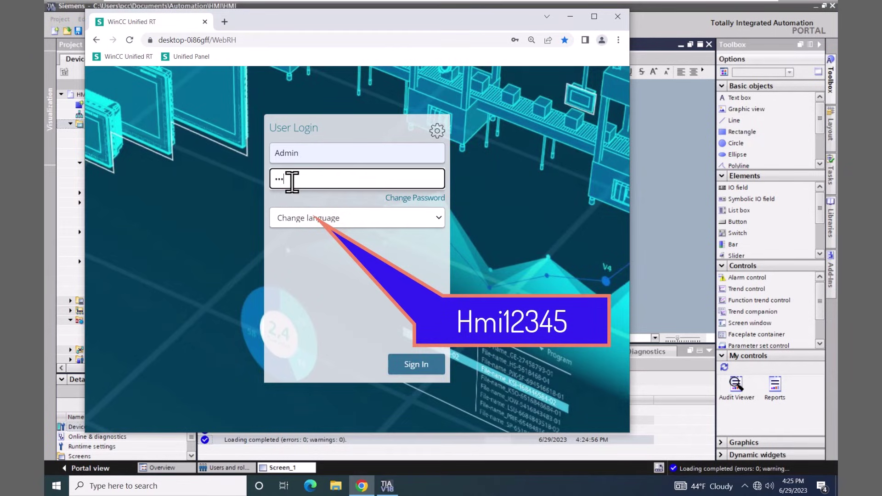
pyautogui.write('12345')
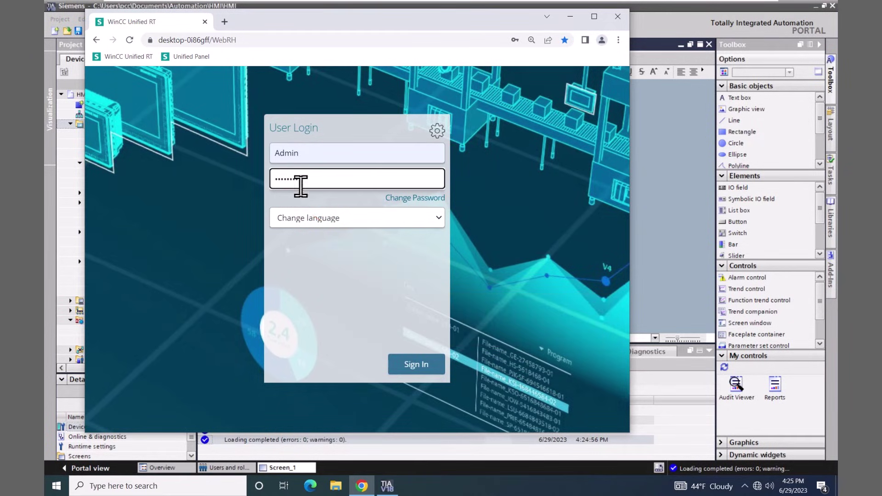
pyautogui.click(413, 366)
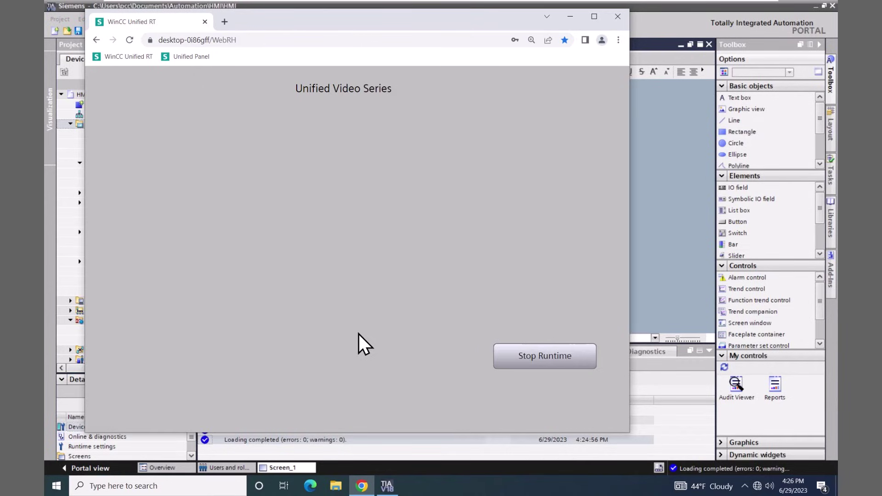
# Close the Chrome window running WinCC Unified RT
pyautogui.click(618, 18)
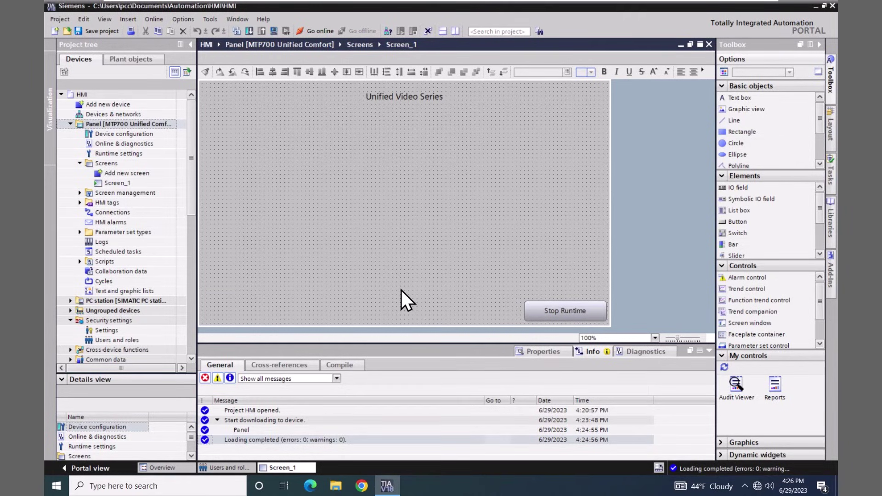
# Launch SIMATIC Runtime Manager from the desktop and stop the HMI project on HMI_RT_1
pyautogui.click(814, 6)
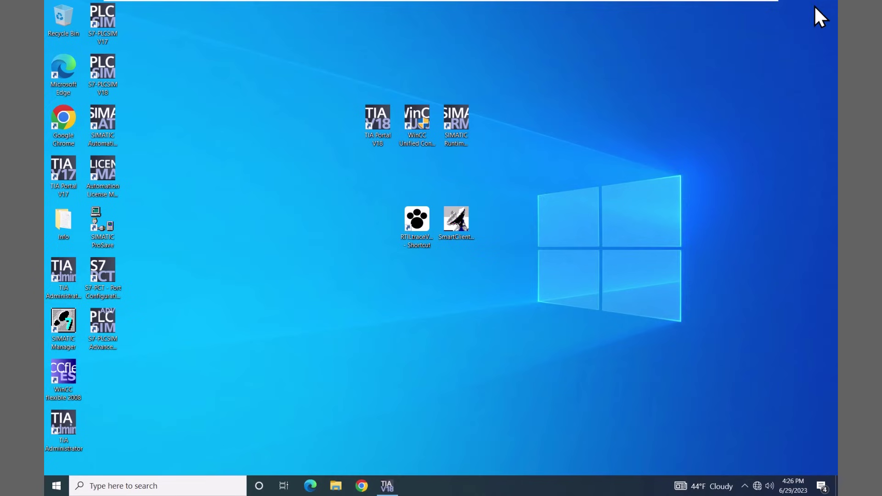
pyautogui.rightClick(455, 125)
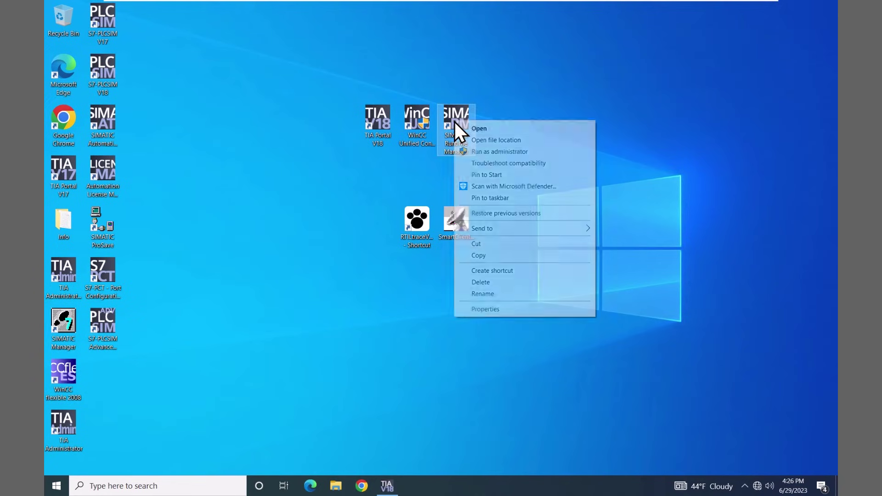
pyautogui.click(484, 129)
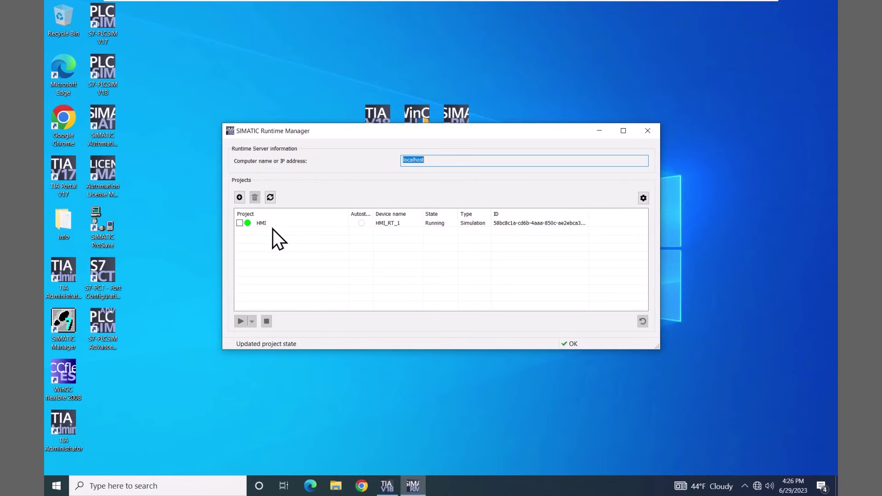
pyautogui.click(239, 223)
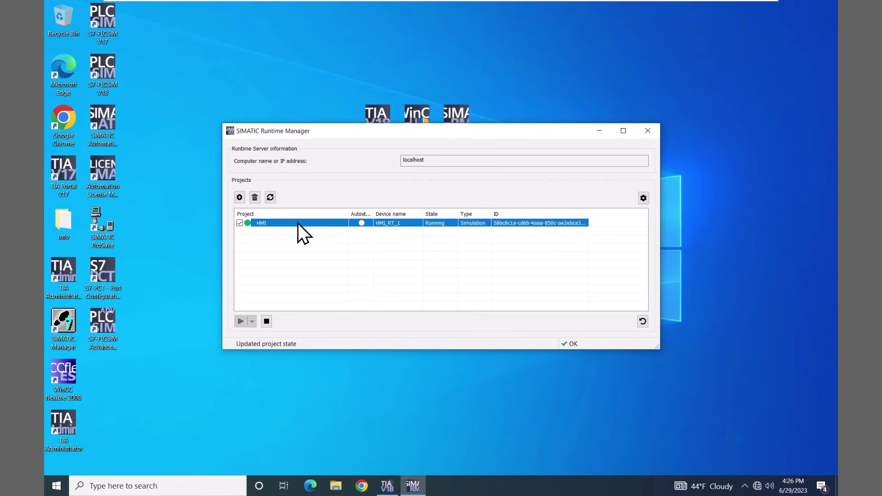
pyautogui.click(266, 322)
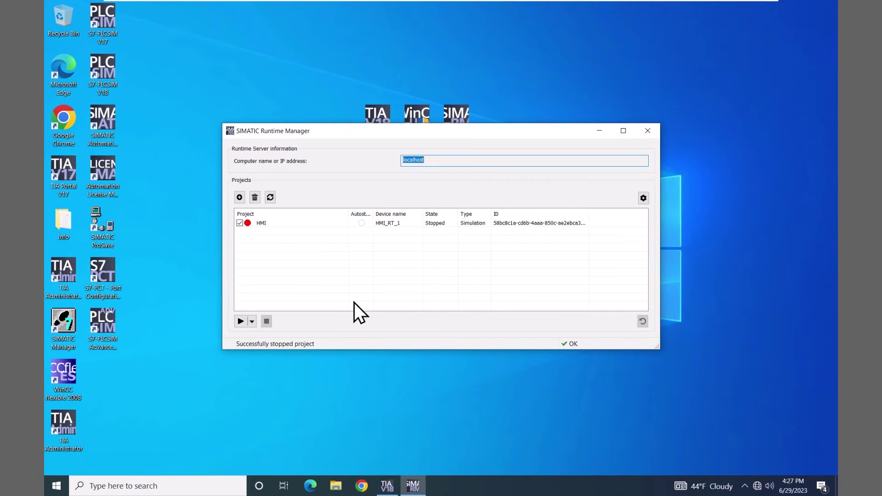
# From Control Panel, review the S7ONLINE access path on the Intel 82574L TCP/IP adapter, then close Set PG/PC Interface
pyautogui.click(56, 485)
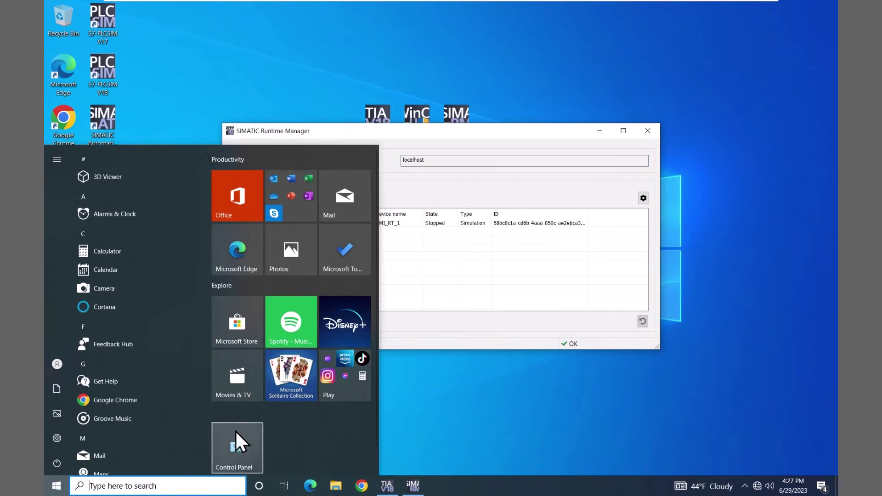
pyautogui.click(236, 436)
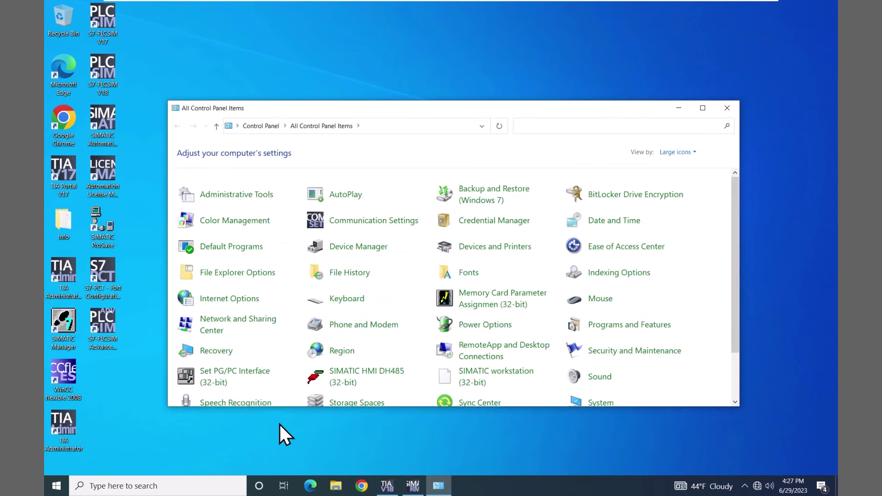
pyautogui.click(235, 380)
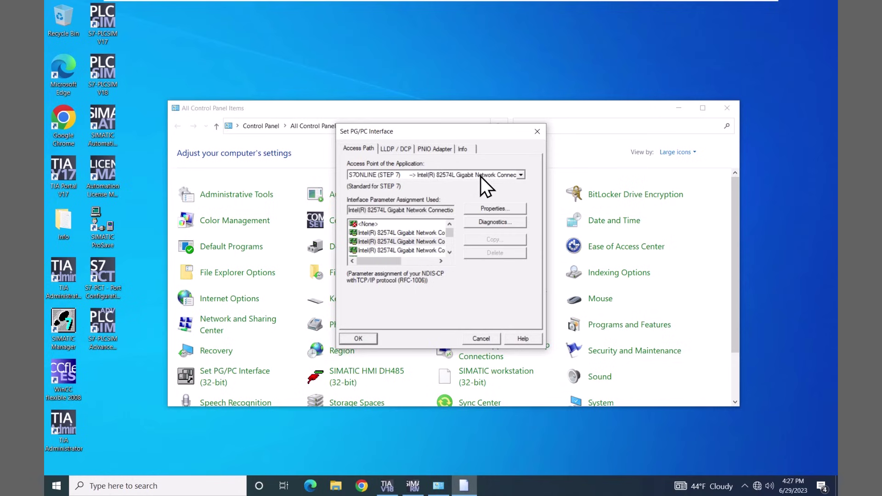
pyautogui.moveTo(387, 262); pyautogui.dragTo(425, 262)
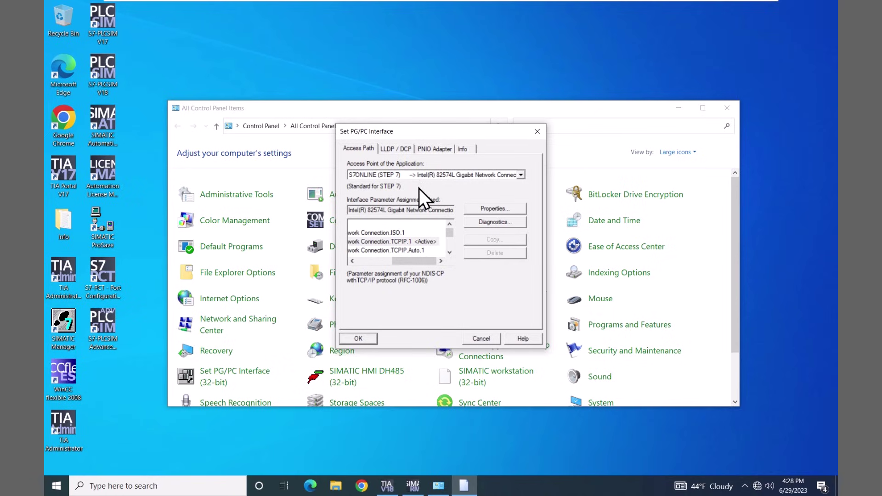
pyautogui.click(488, 338)
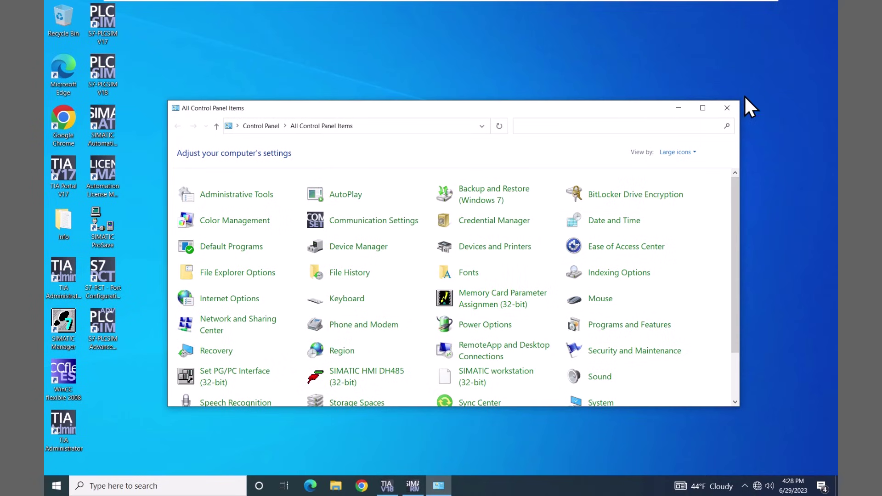
# Close Control Panel and return to TIA Portal showing Screen_1 in the screen editor
pyautogui.click(725, 109)
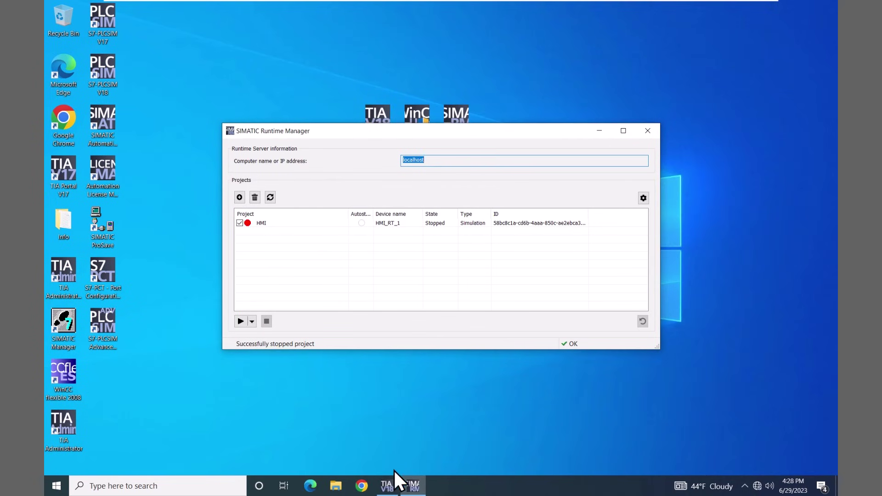
pyautogui.click(386, 486)
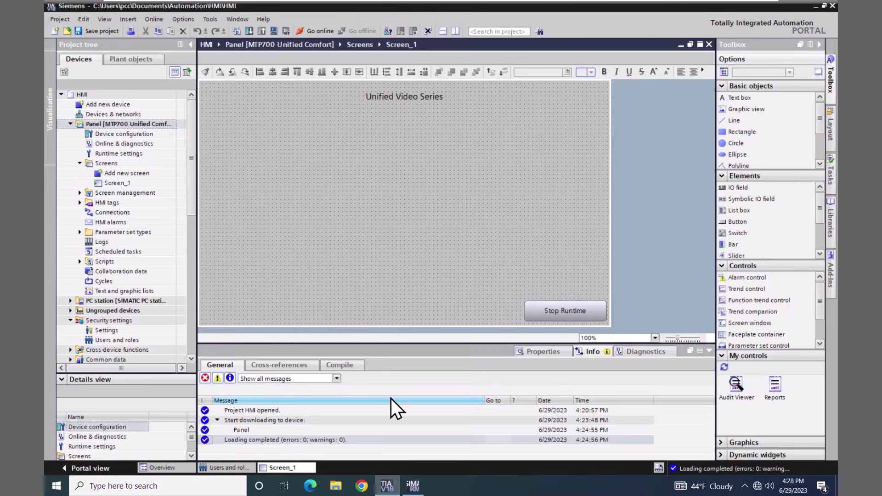